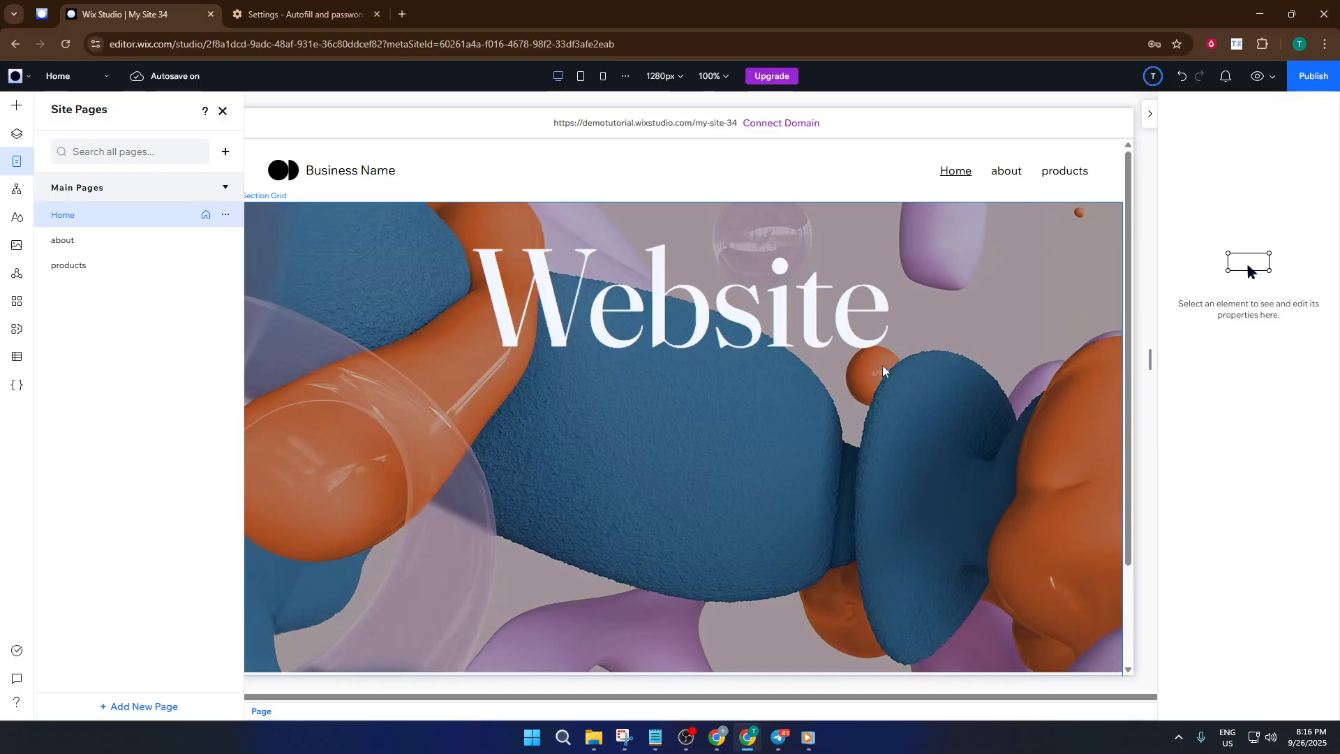
- Select the Home page header and close the Site Pages panel
left_click(373, 201)
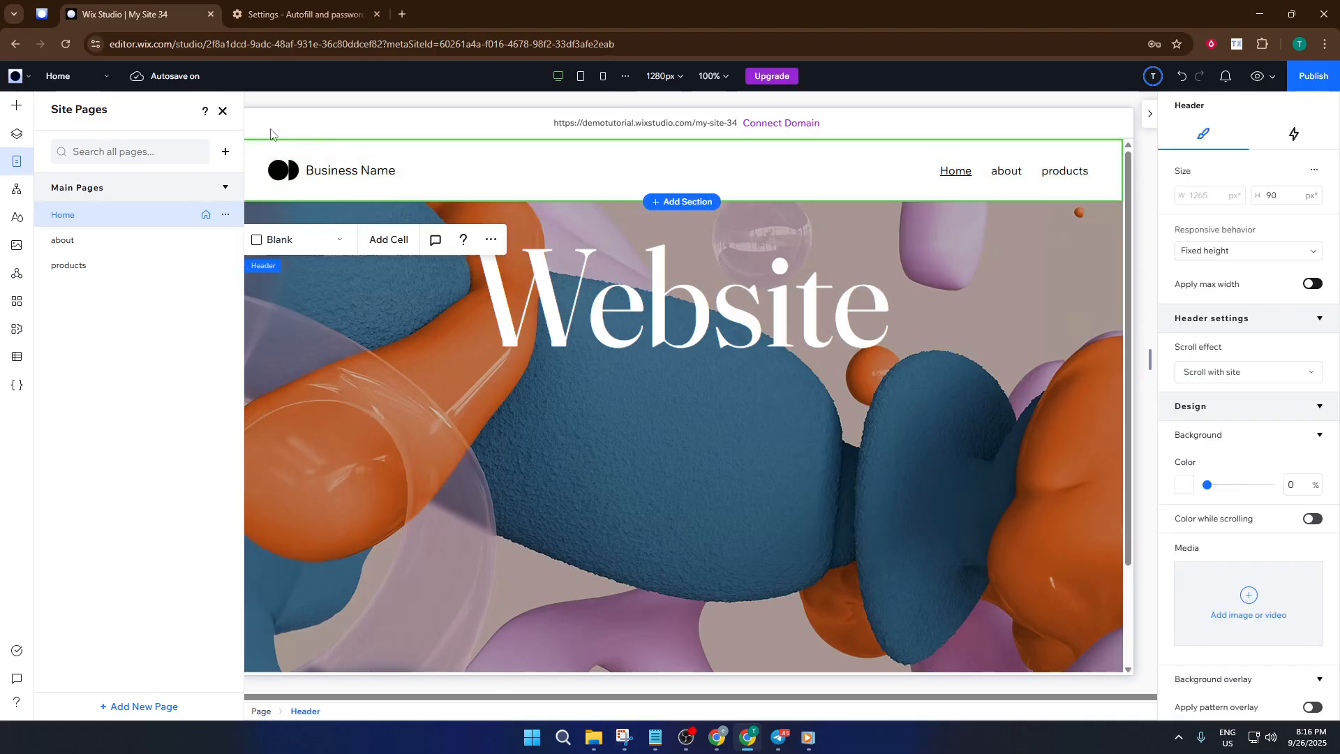
left_click(222, 112)
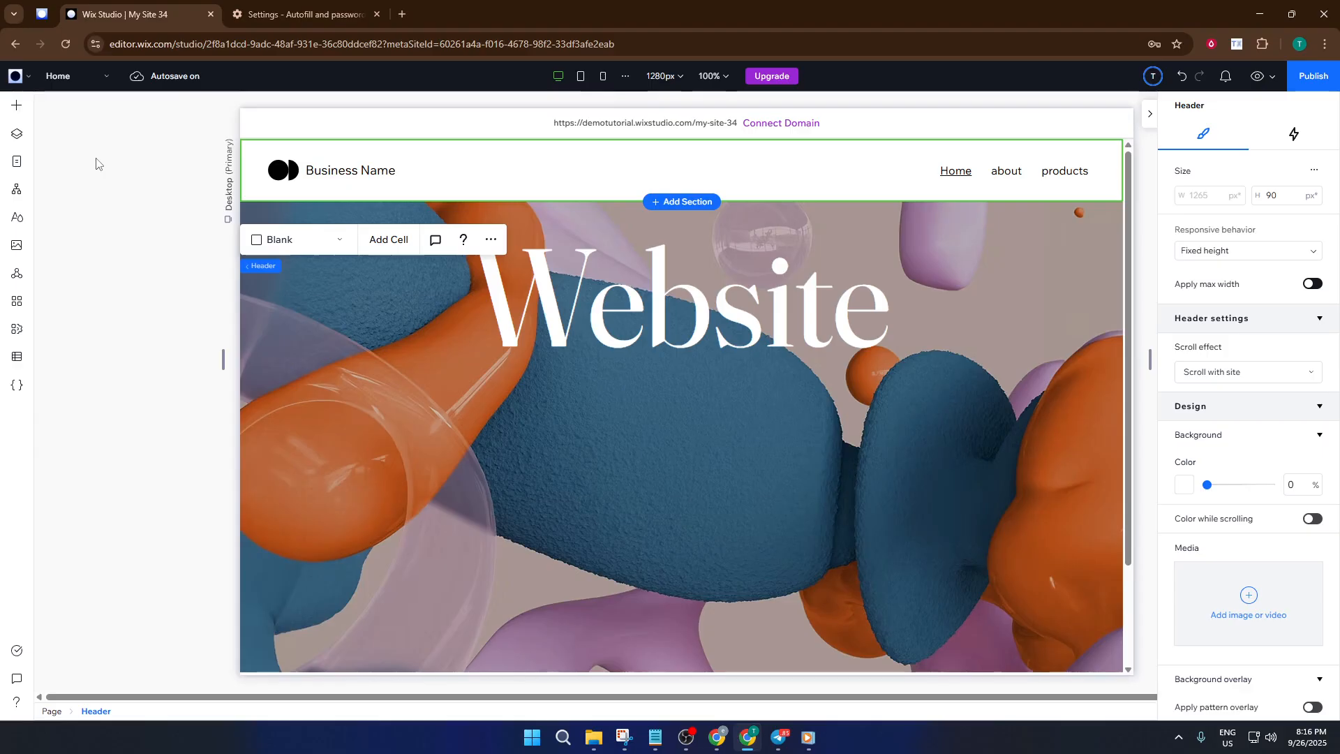
- Add a blank page named 'Photo Album' from the Pages panel
left_click(17, 161)
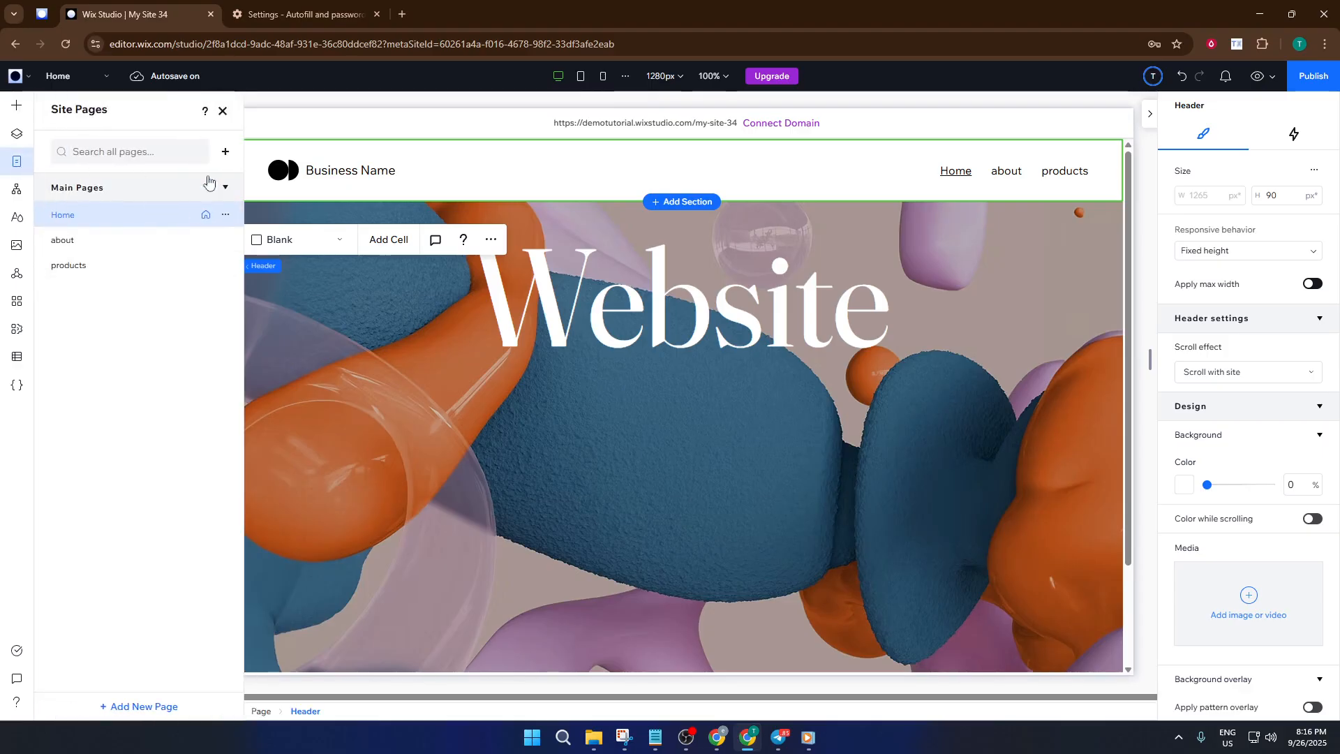
left_click(224, 152)
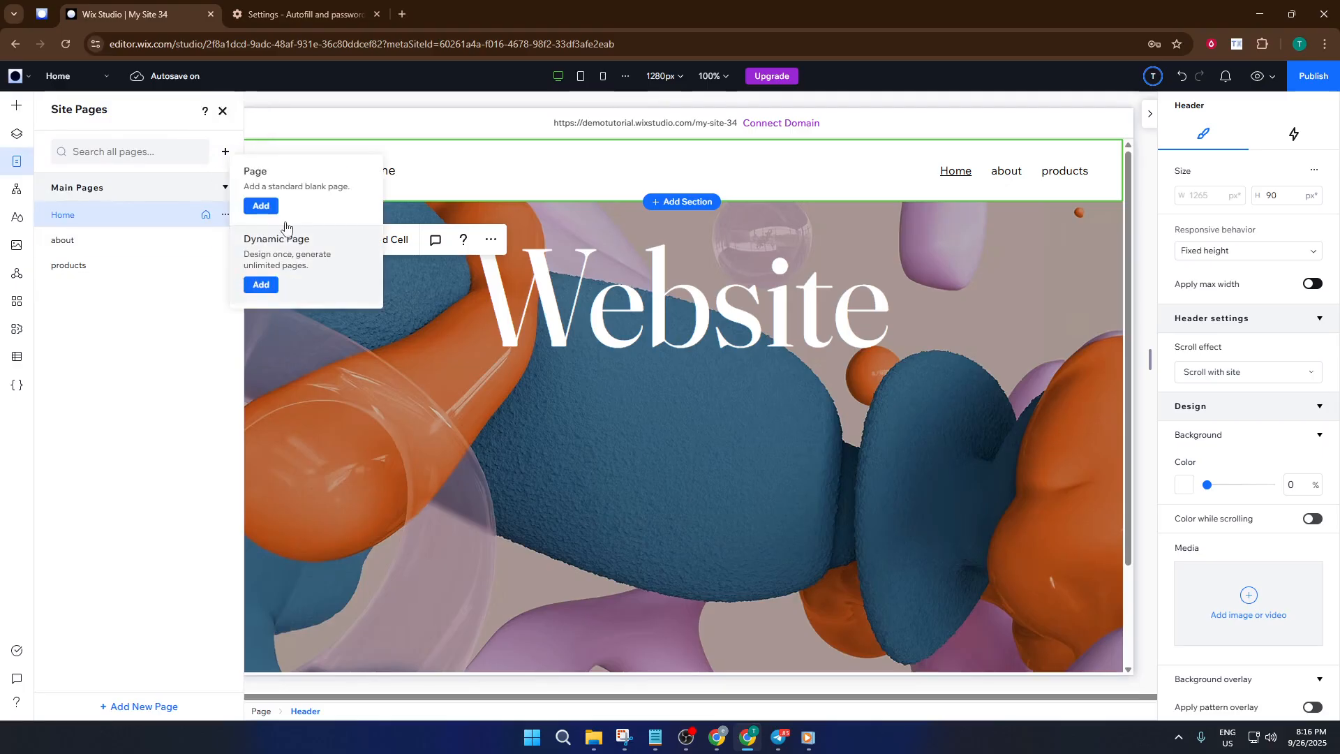
left_click(275, 205)
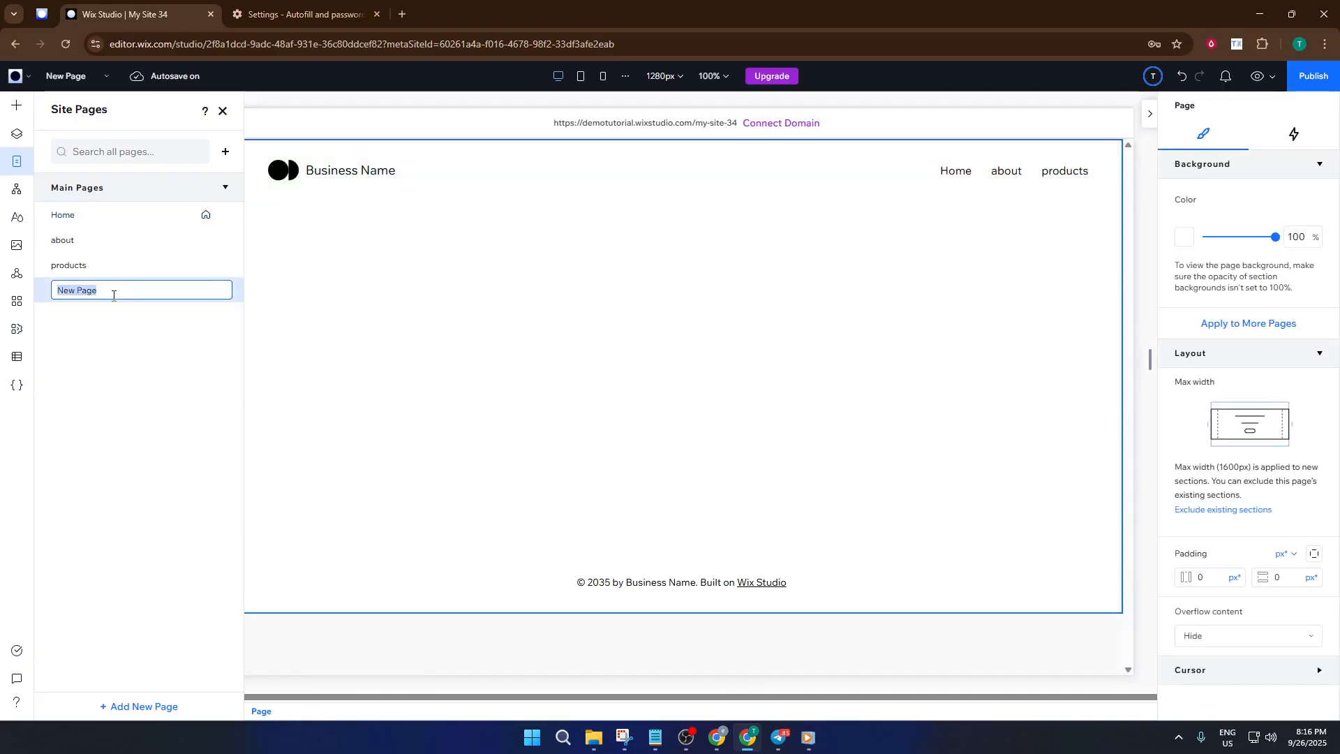
type("Photo Al")
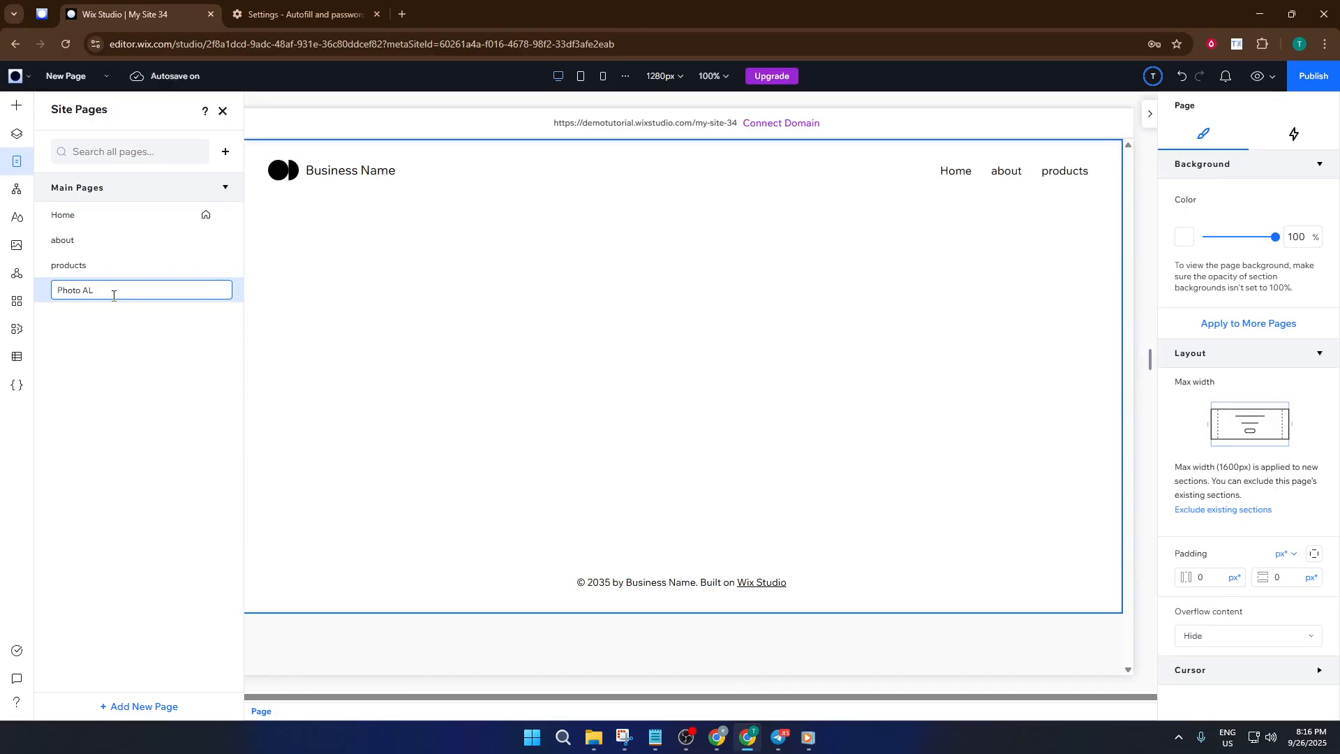
type("bum")
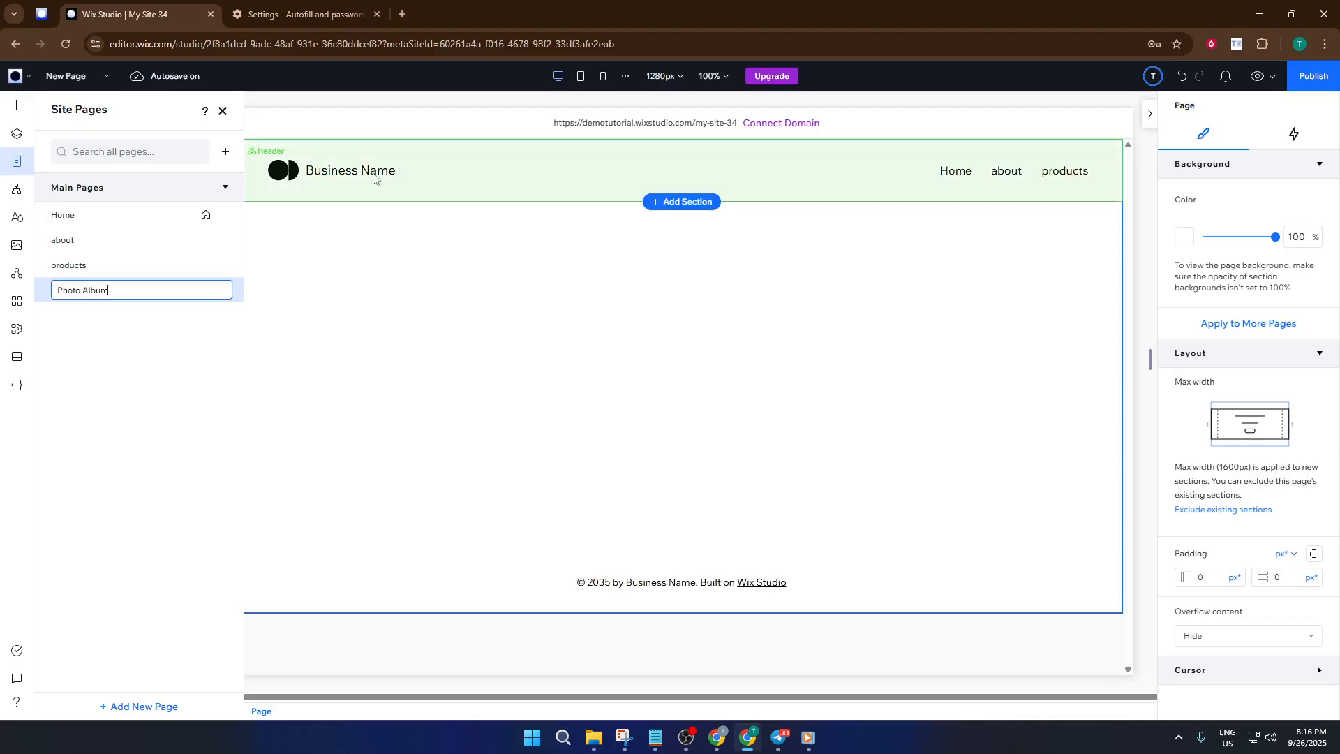
key("Return")
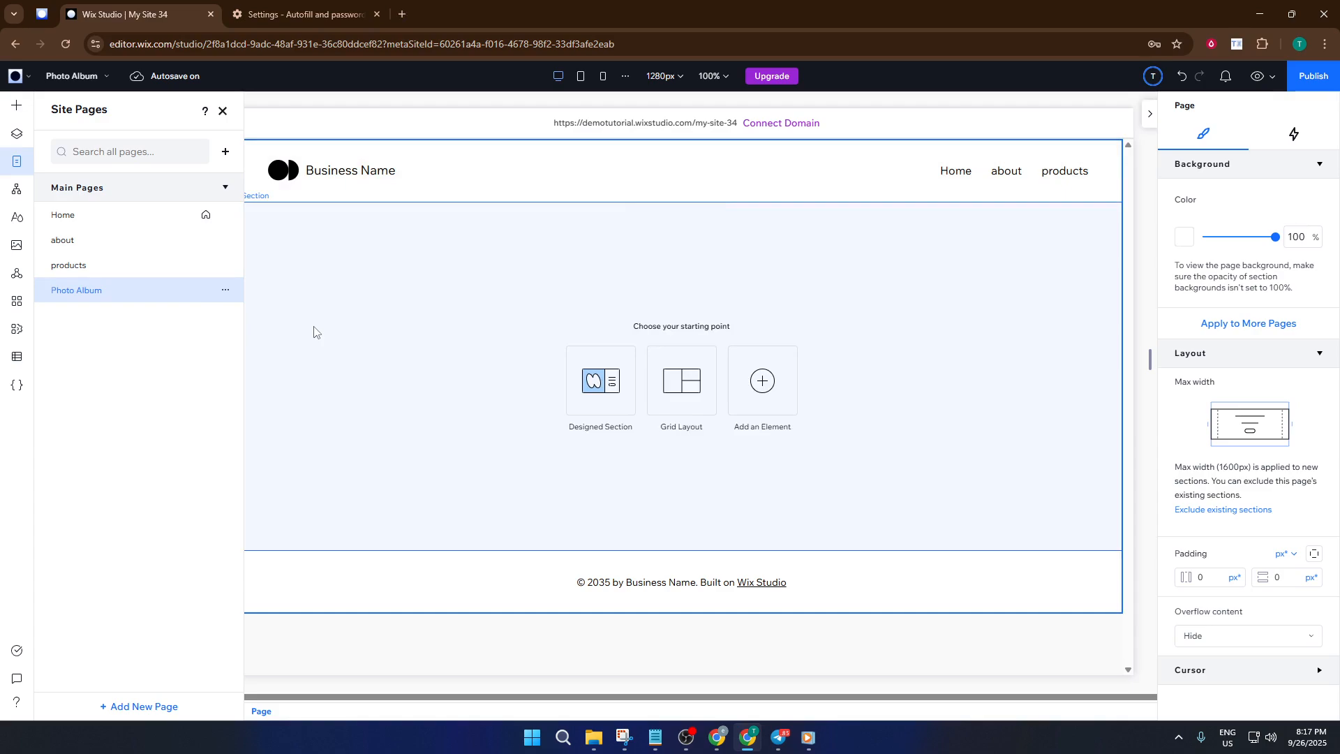
- Search the App Market for 'wix pro' and open the Wix Pro Gallery app page
left_click(298, 307)
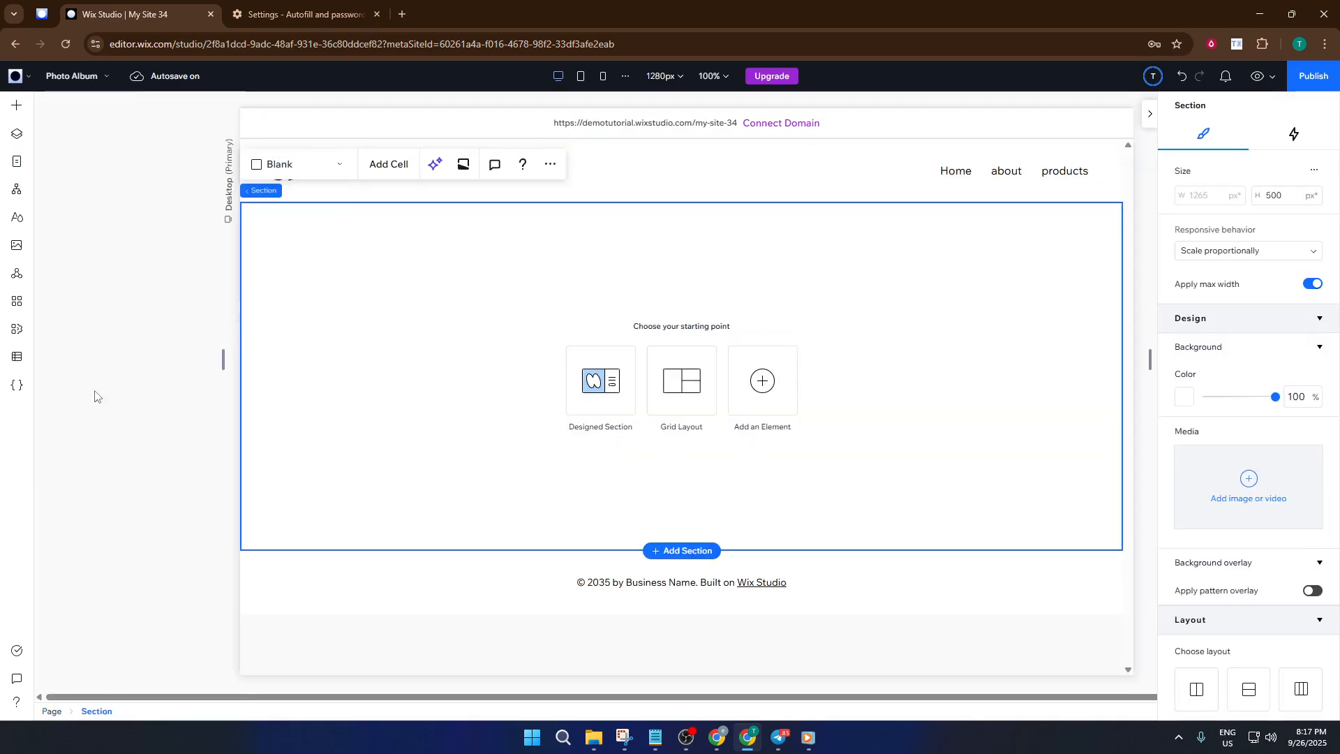
left_click(17, 301)
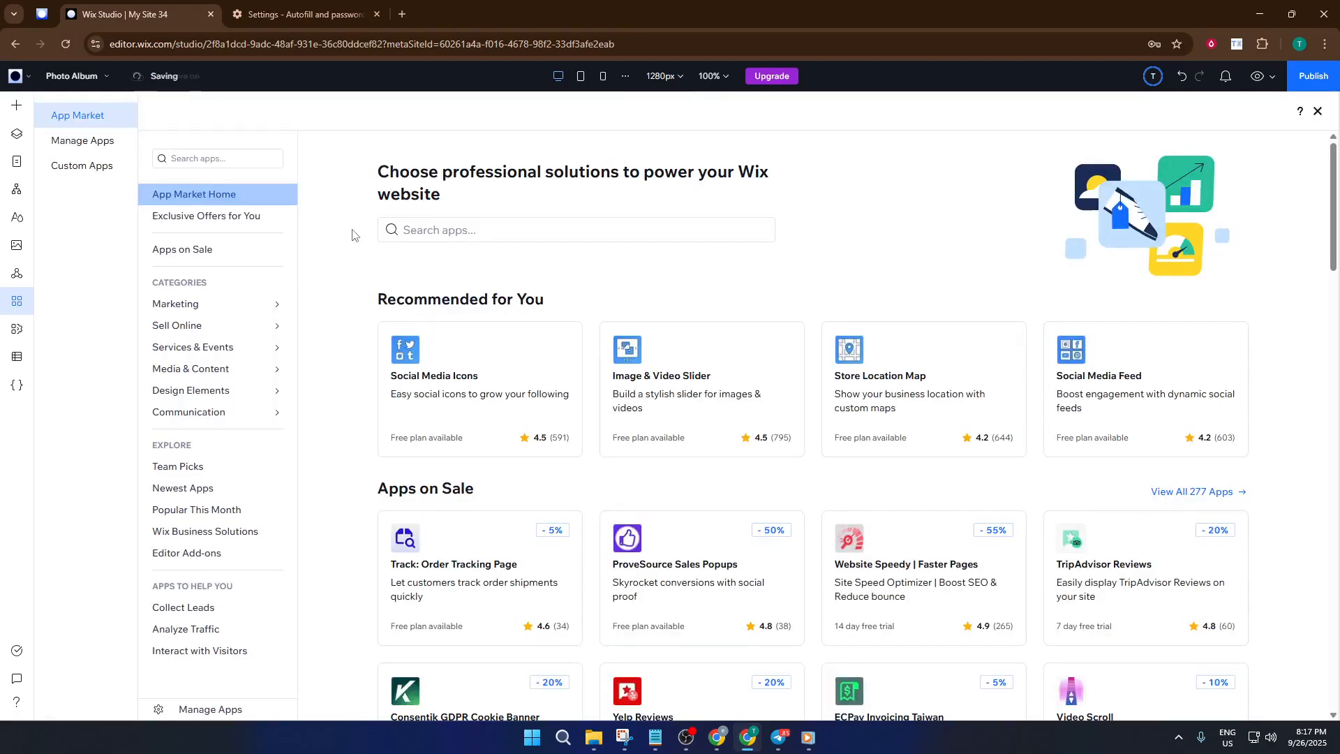
left_click(446, 230)
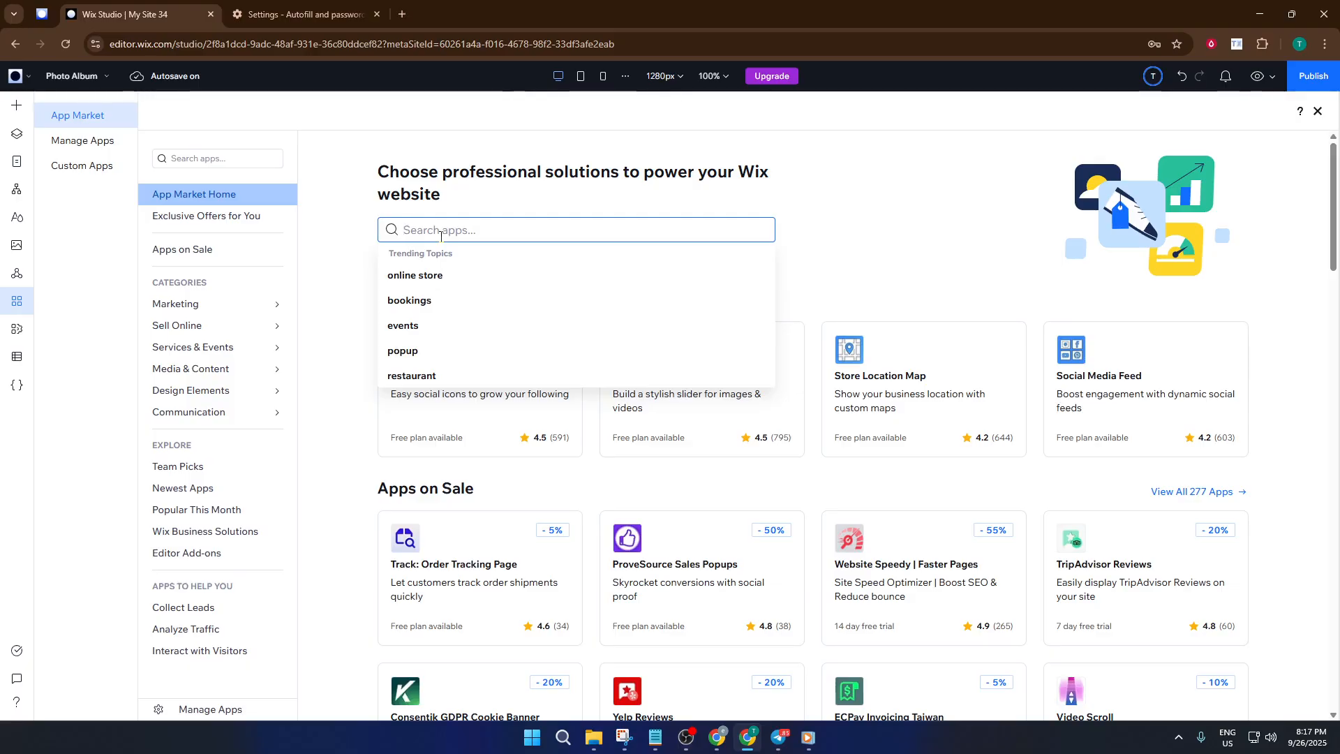
type("wix")
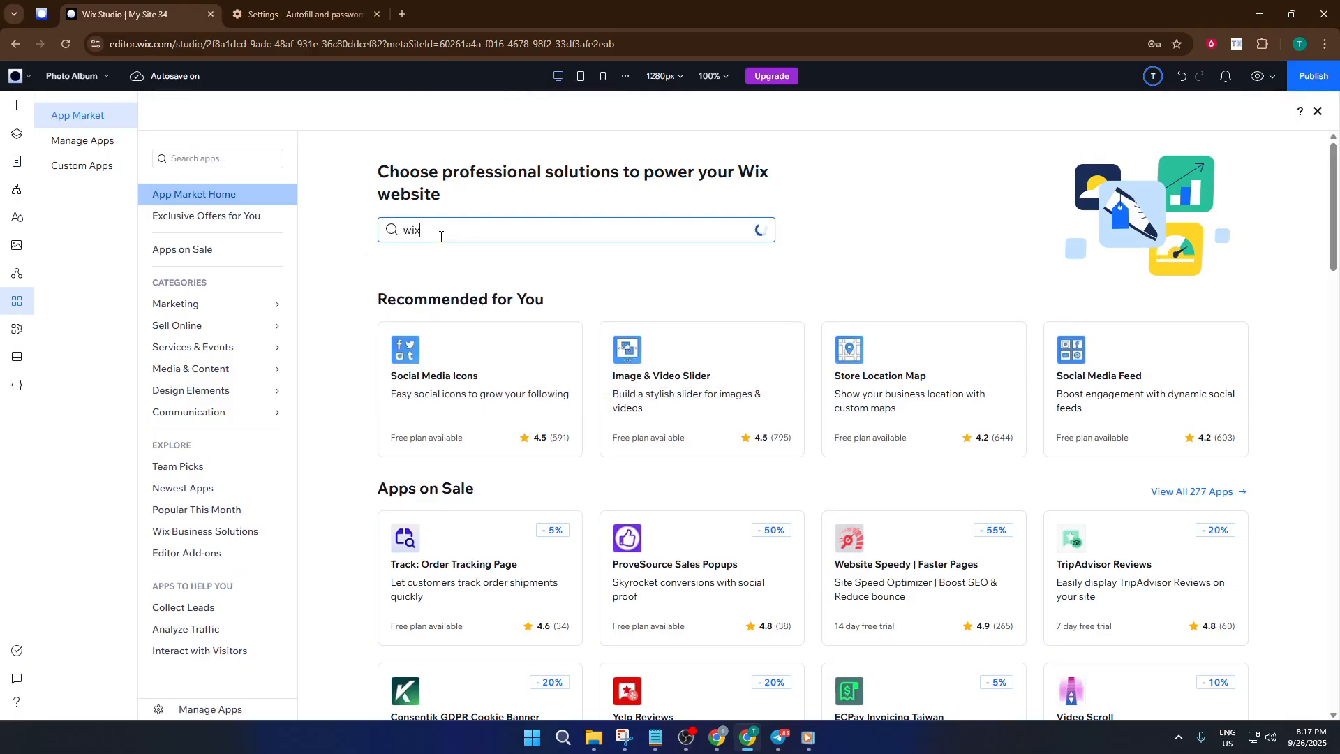
type(" p")
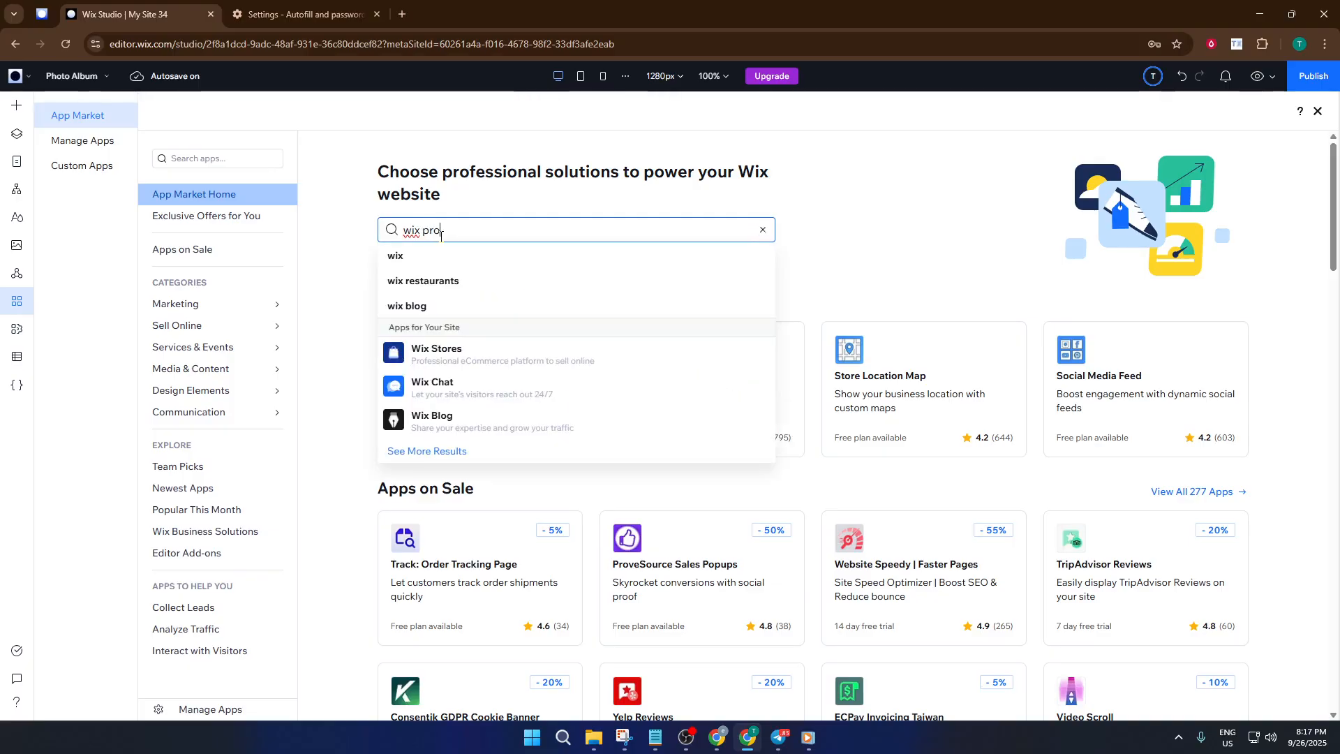
type("ro")
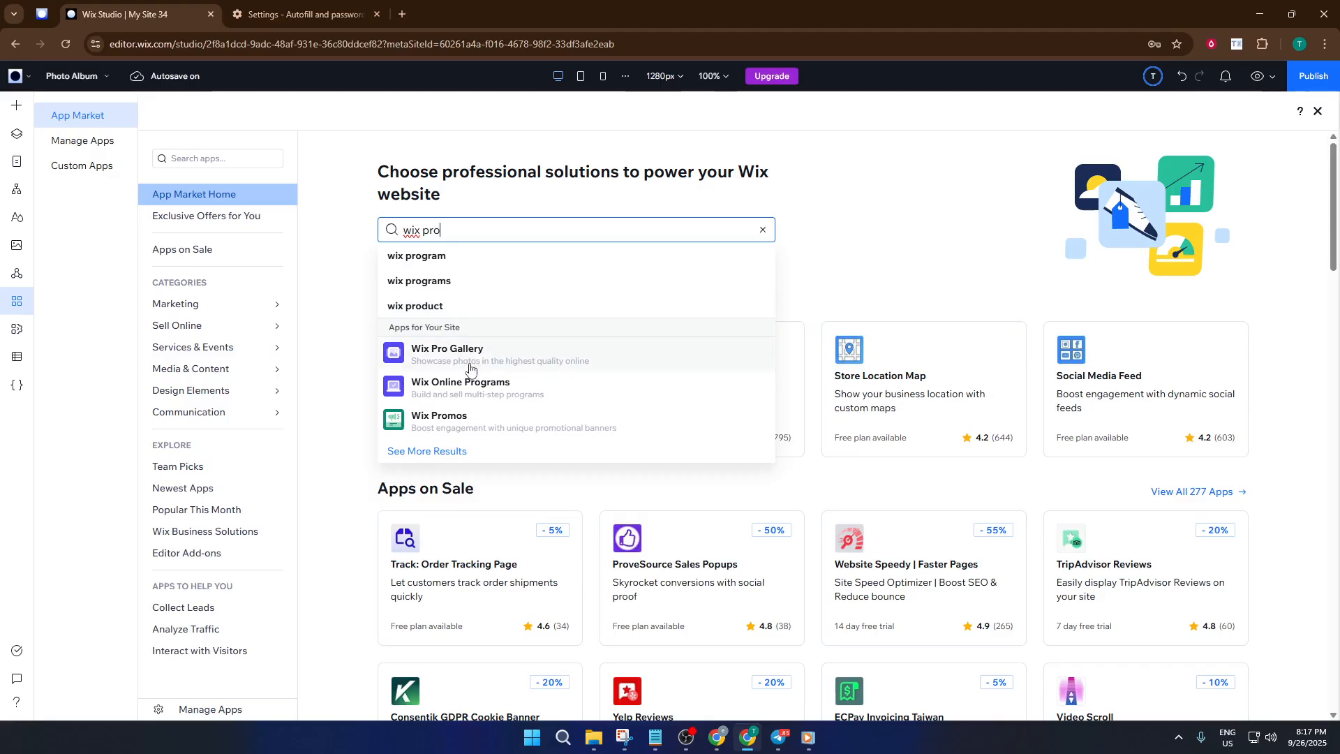
left_click(469, 364)
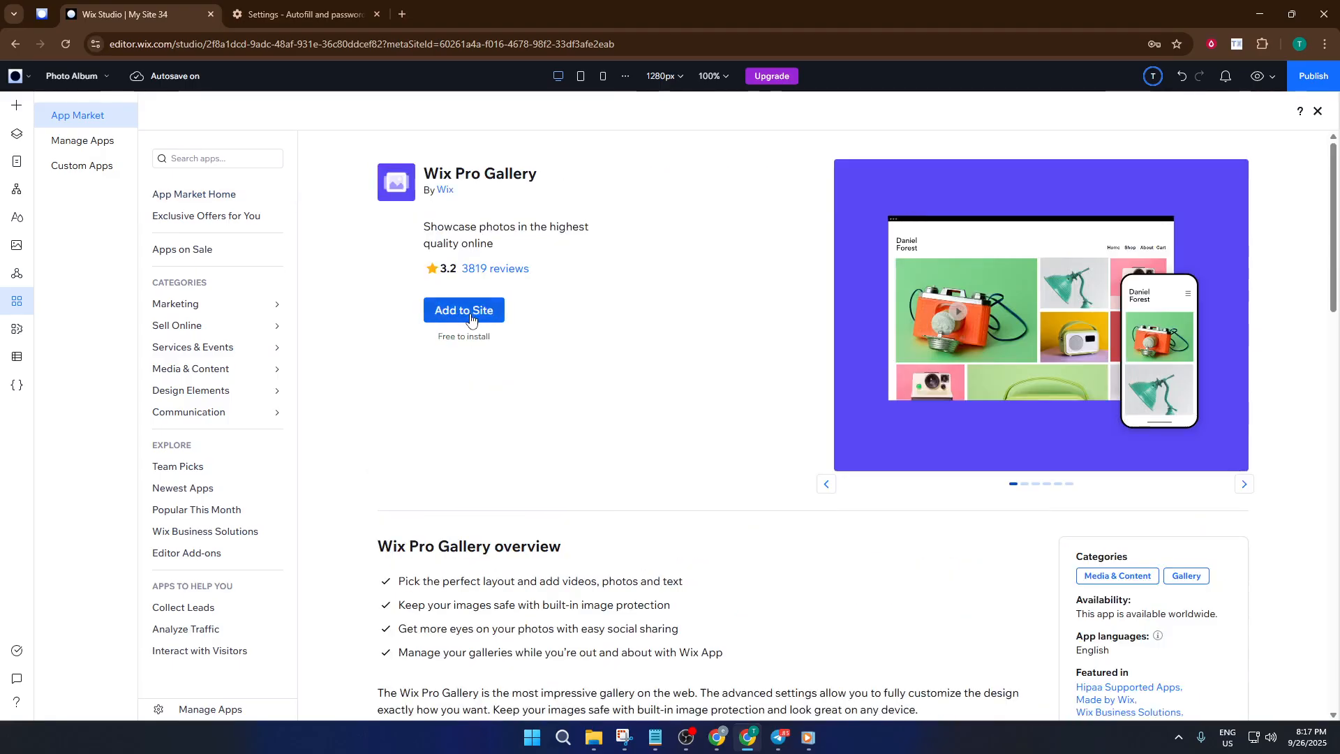
- Add Wix Pro Gallery to the Photo Album page and scroll through its sample media
left_click(470, 312)
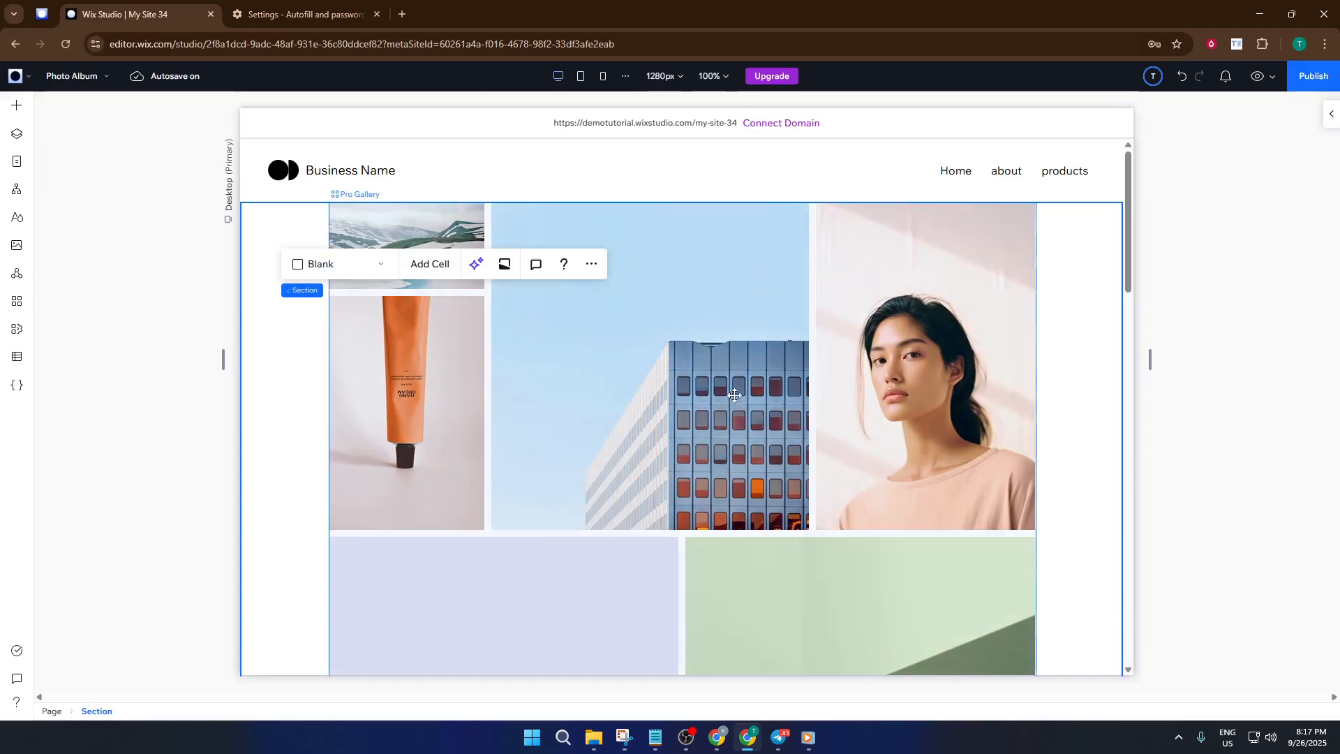
scroll(837, 419, "down", 4)
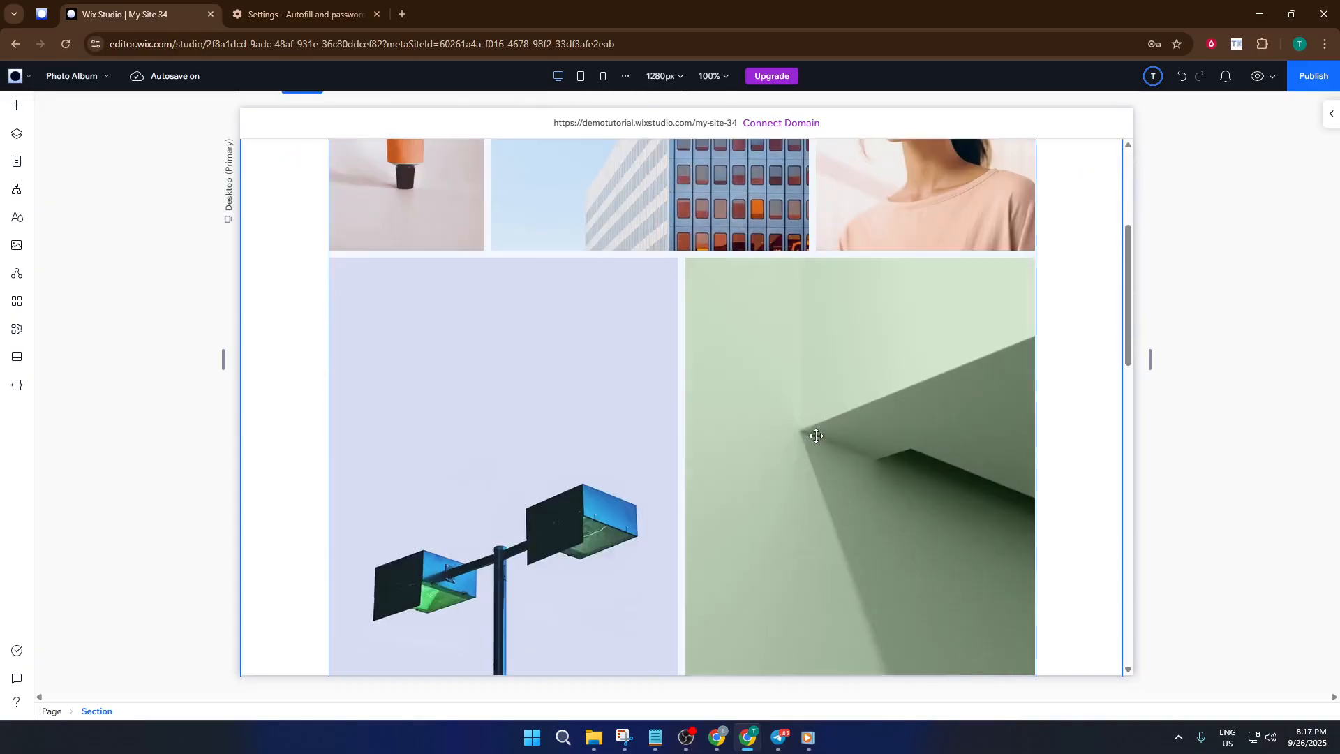
scroll(817, 436, "down", 12)
scroll(817, 433, "up", 8)
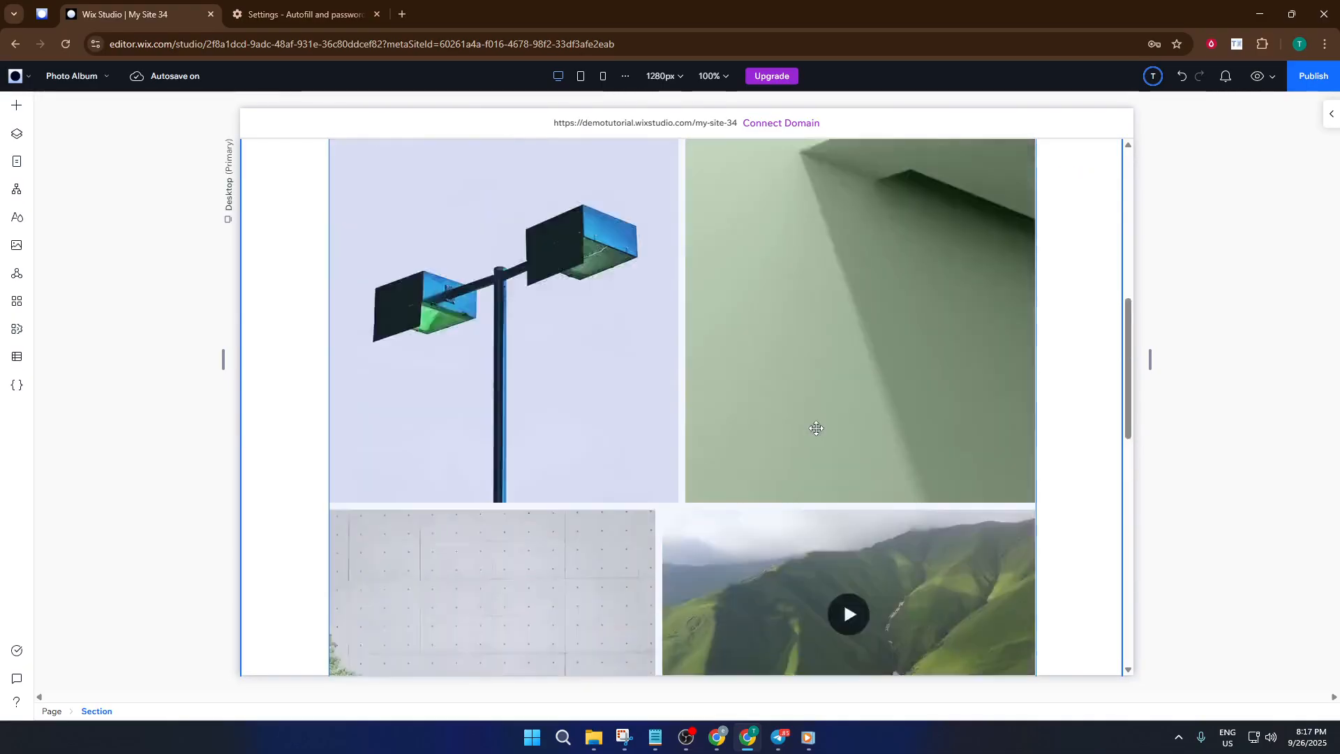
scroll(817, 428, "up", 8)
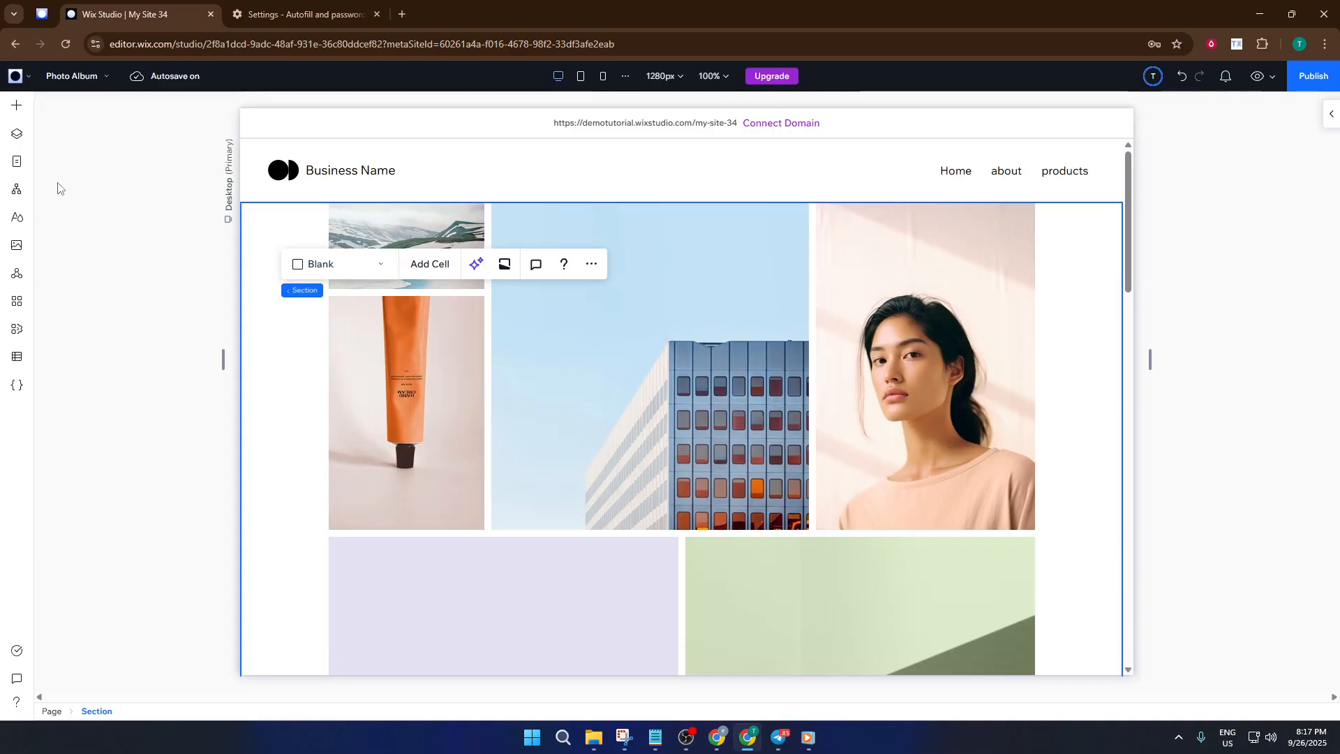
- Open Settings for Photo Album from its options menu in the Pages panel
left_click(14, 165)
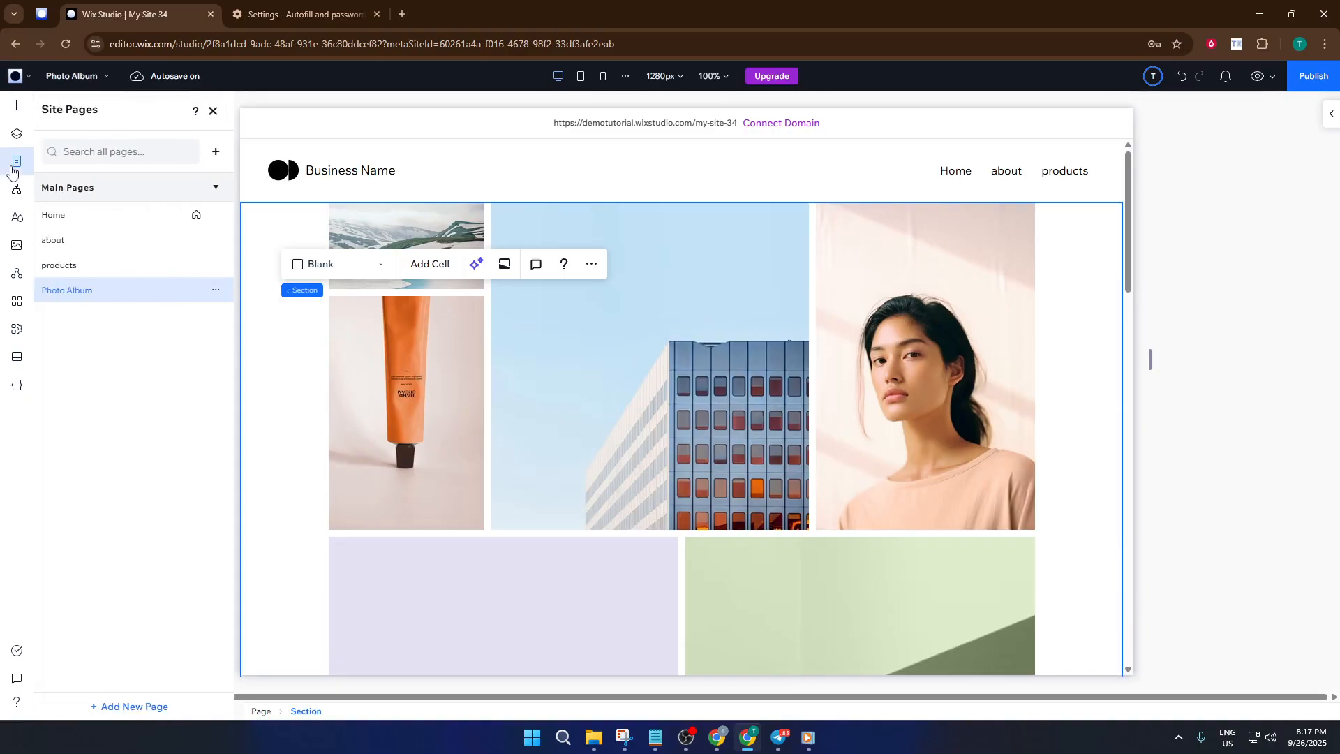
left_click(224, 291)
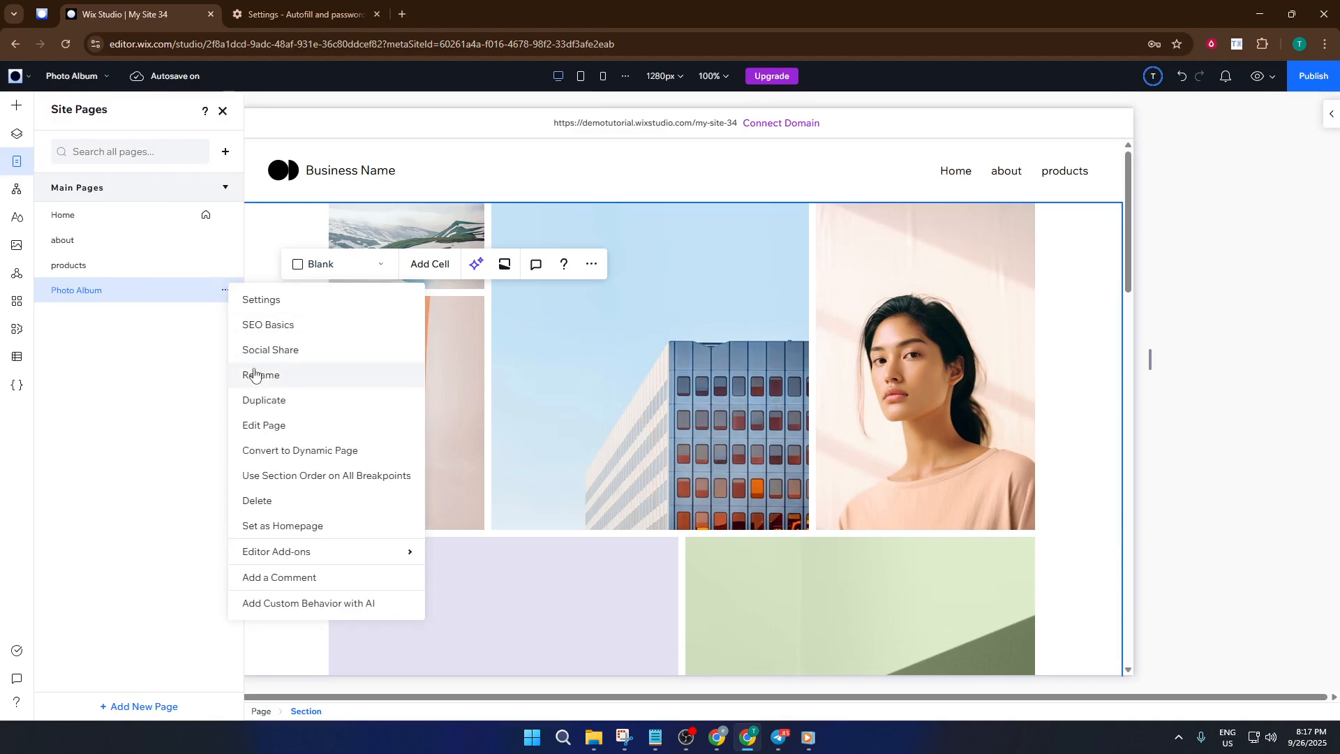
left_click(276, 299)
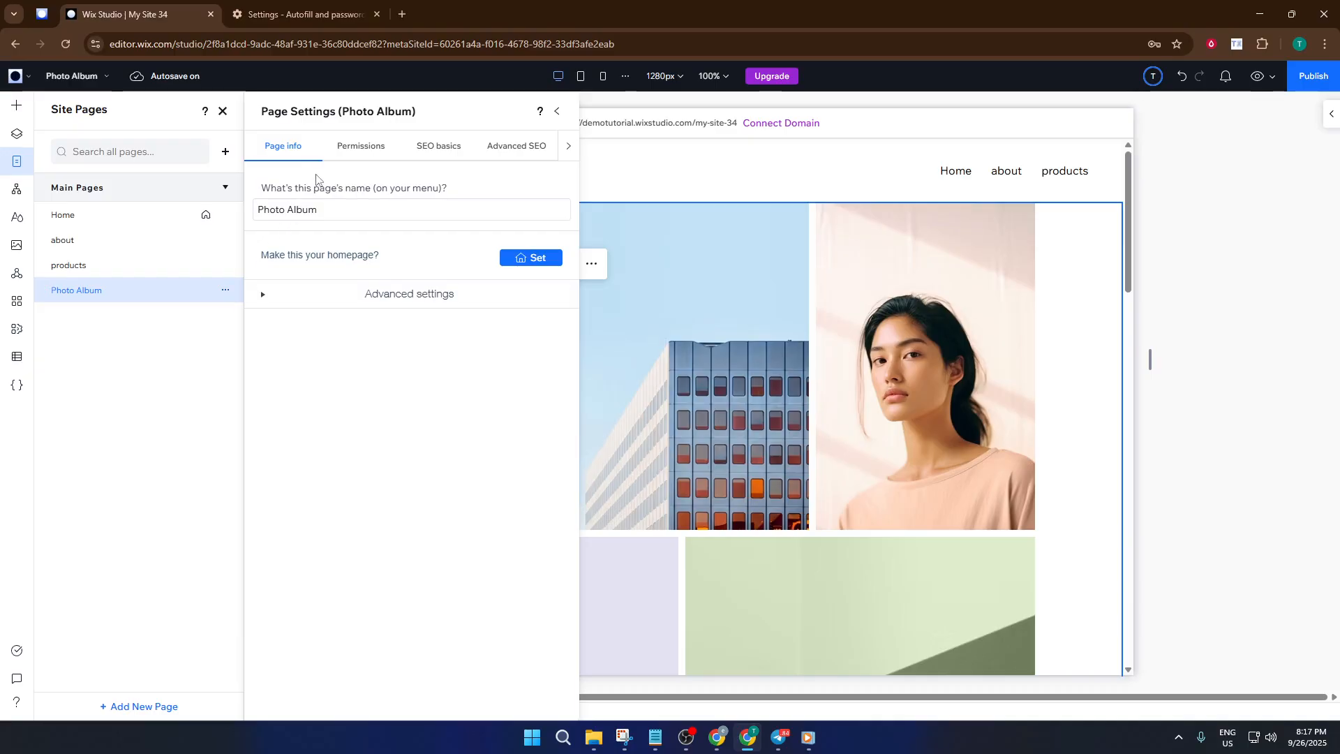
- Set Photo Album's permissions to Password holders and enter a page password
left_click(347, 147)
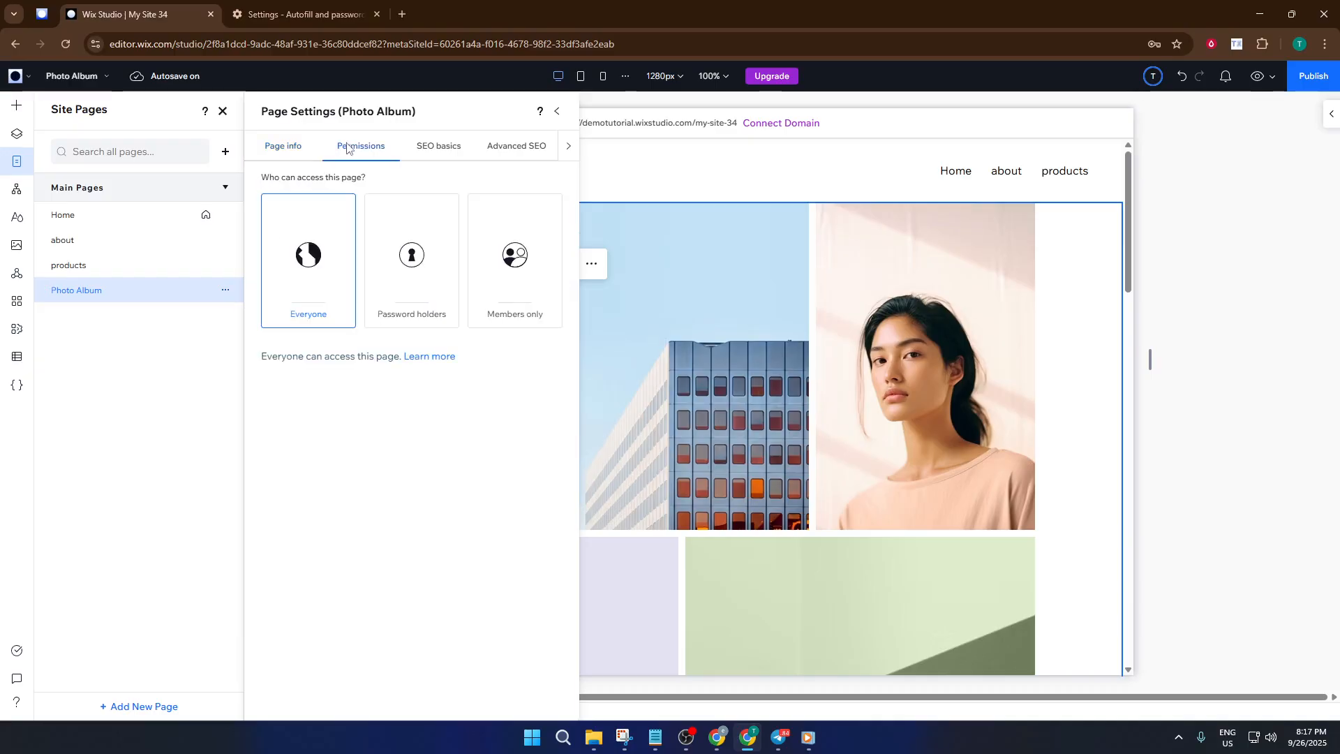
left_click(427, 285)
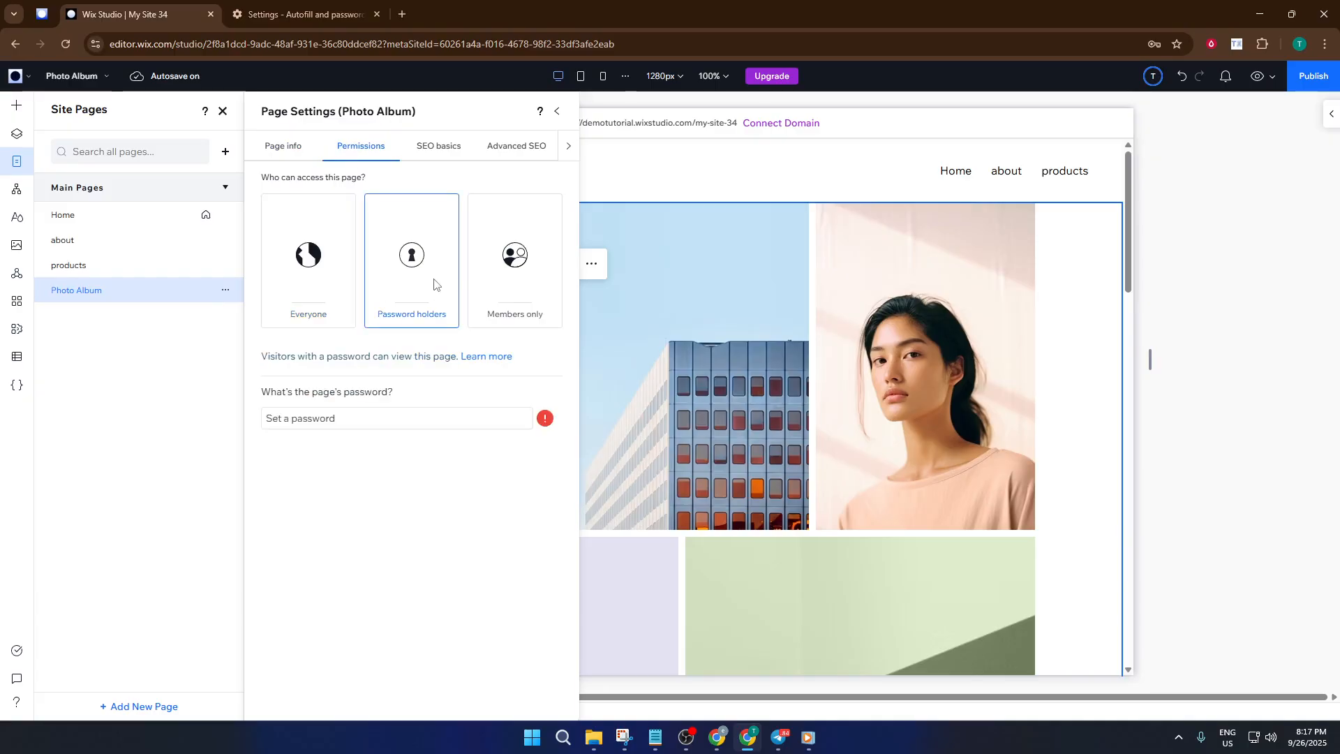
left_click(346, 419)
type("123")
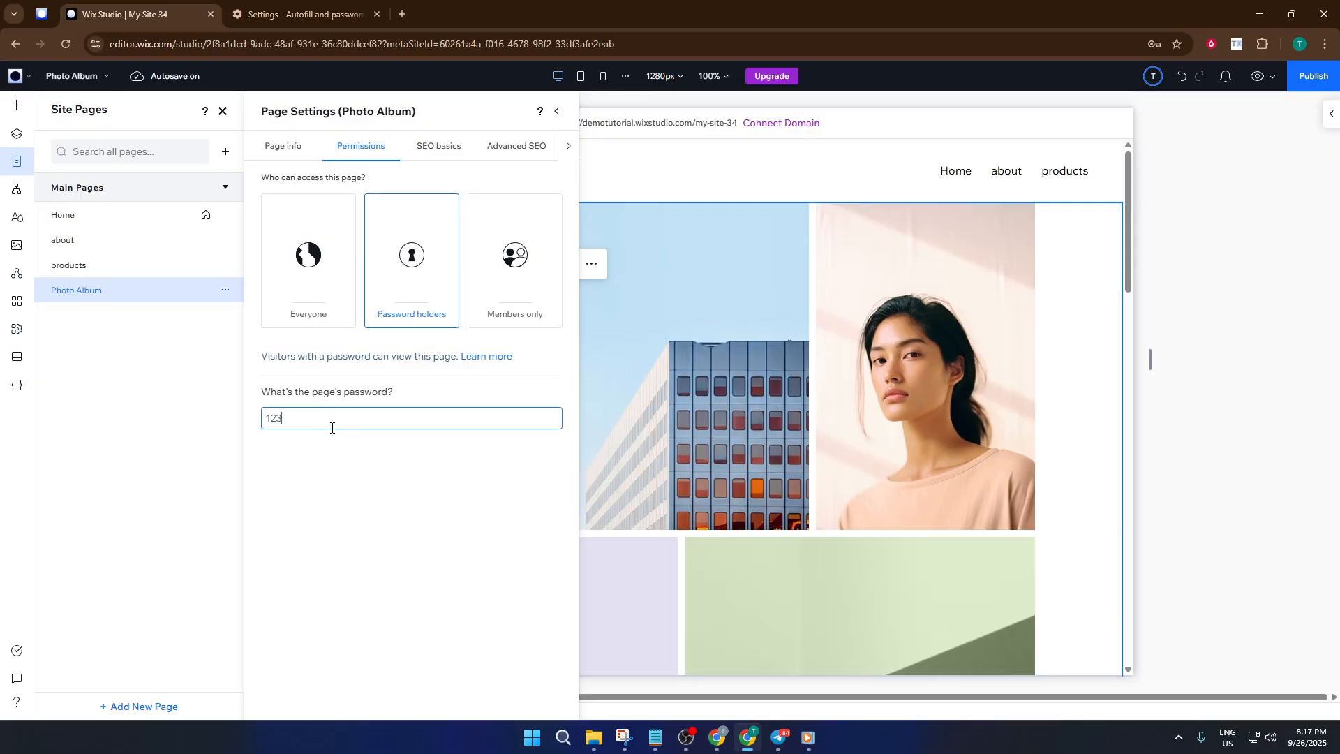
left_click(326, 462)
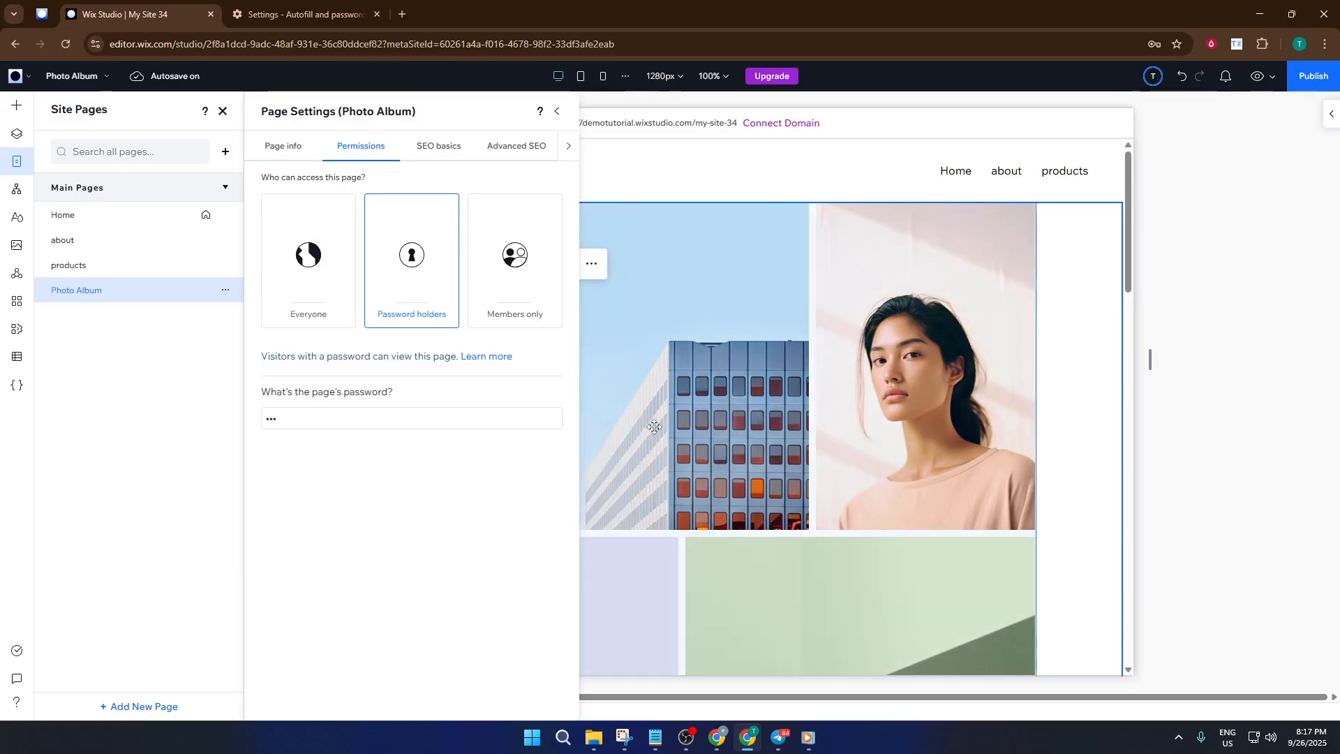
left_click(1146, 434)
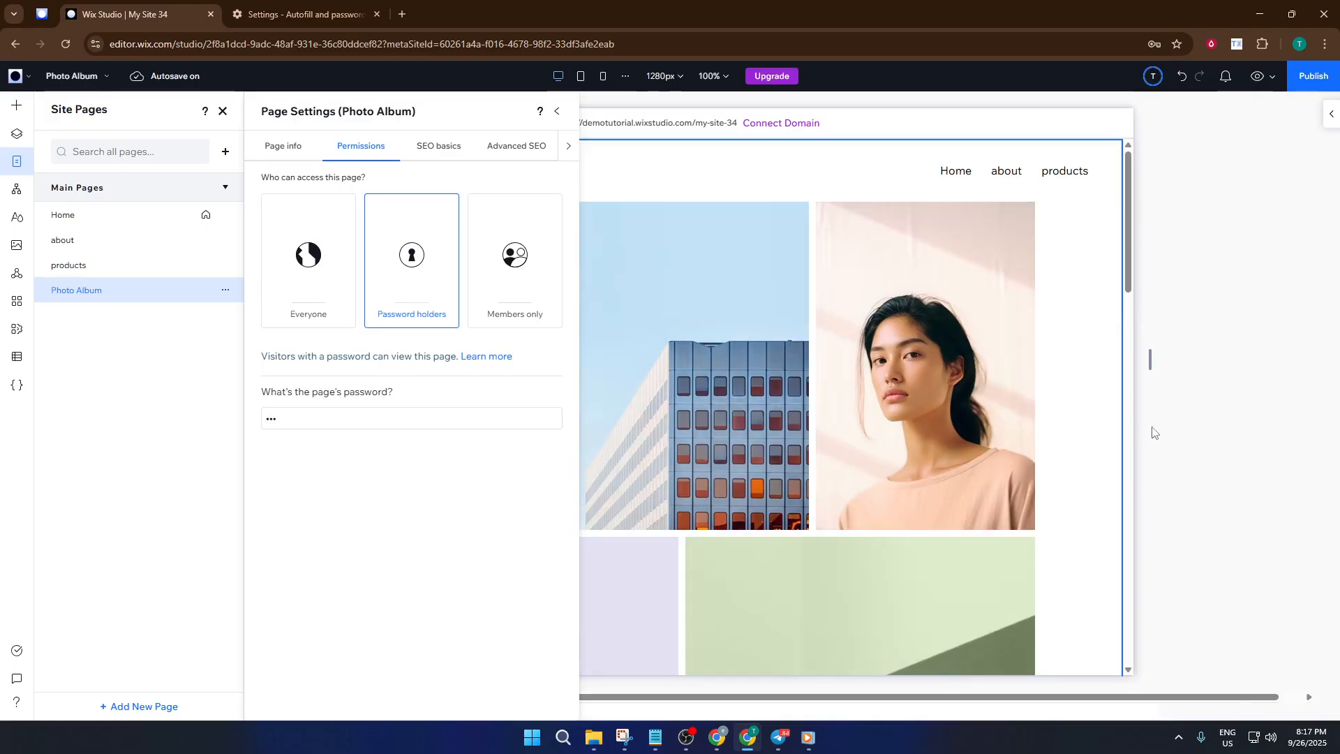
- Close Page Settings, dismiss the browser's save-password offer, and close the Site Pages panel
left_click(559, 112)
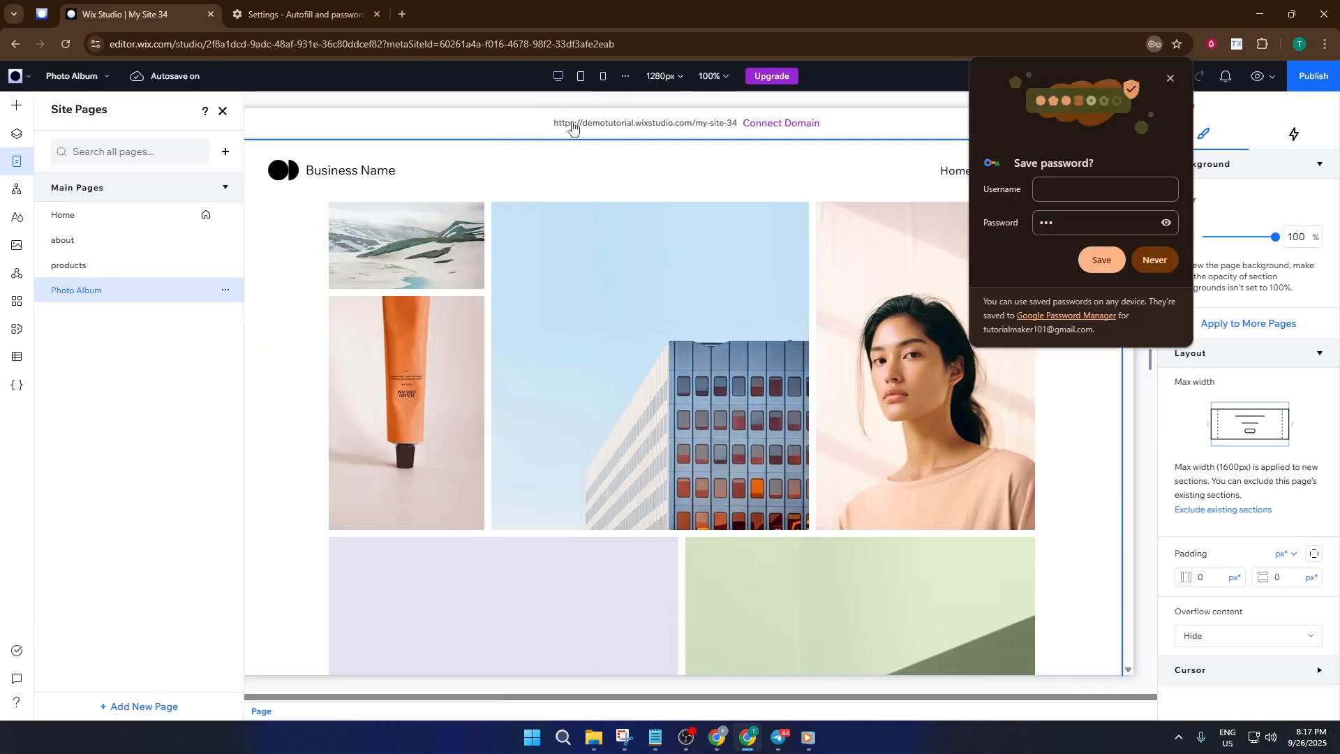
left_click(1168, 81)
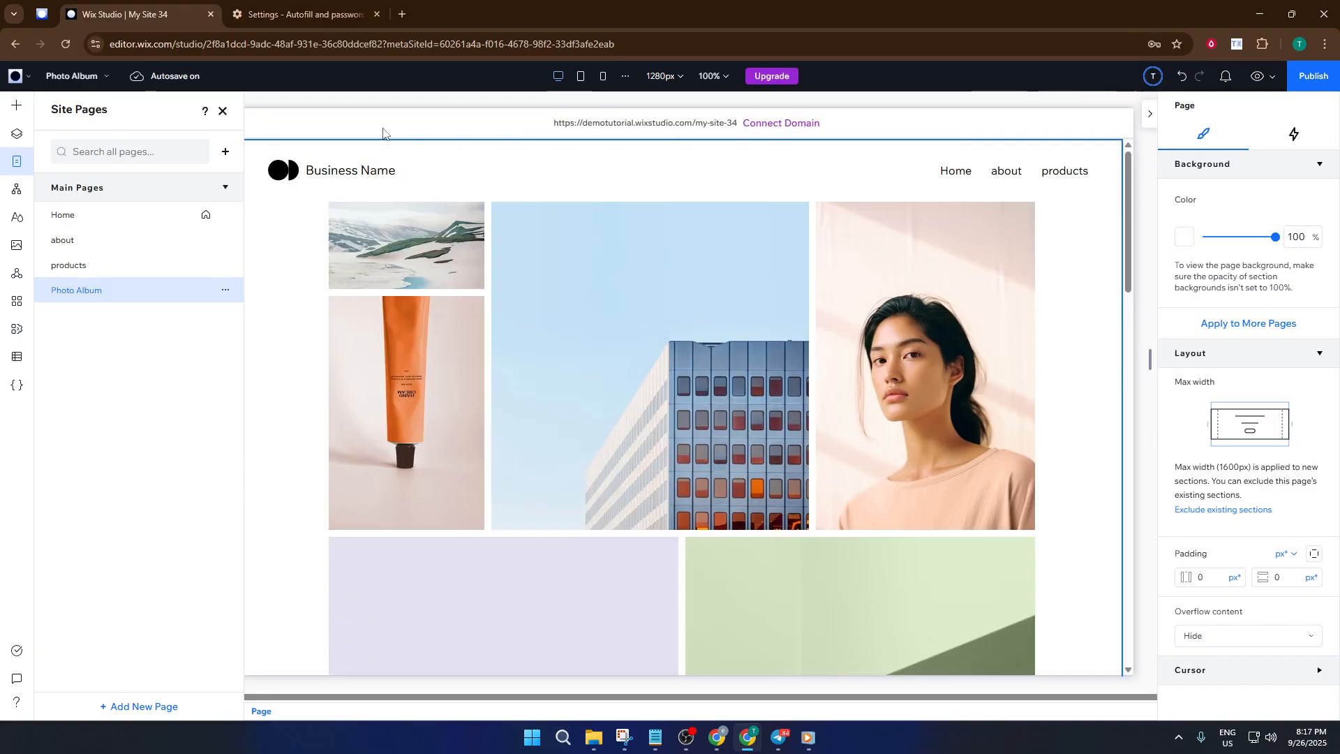
left_click(222, 112)
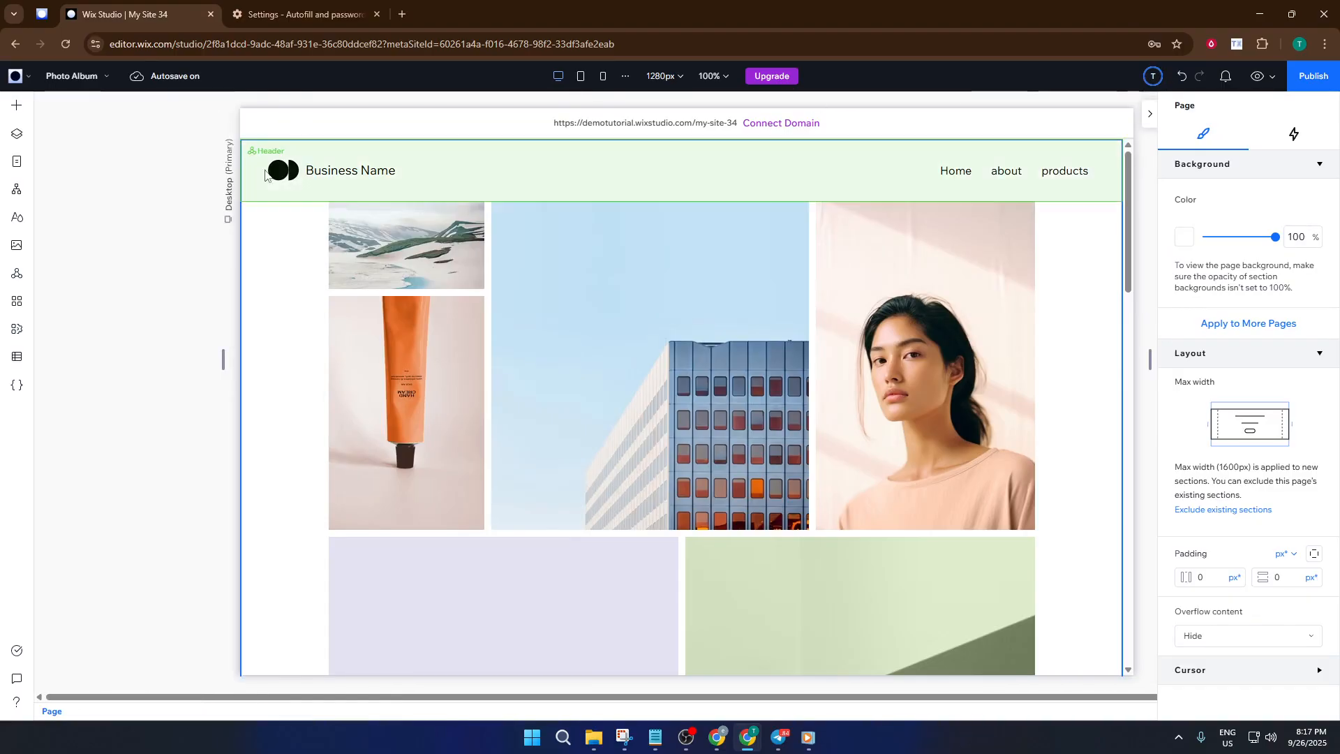